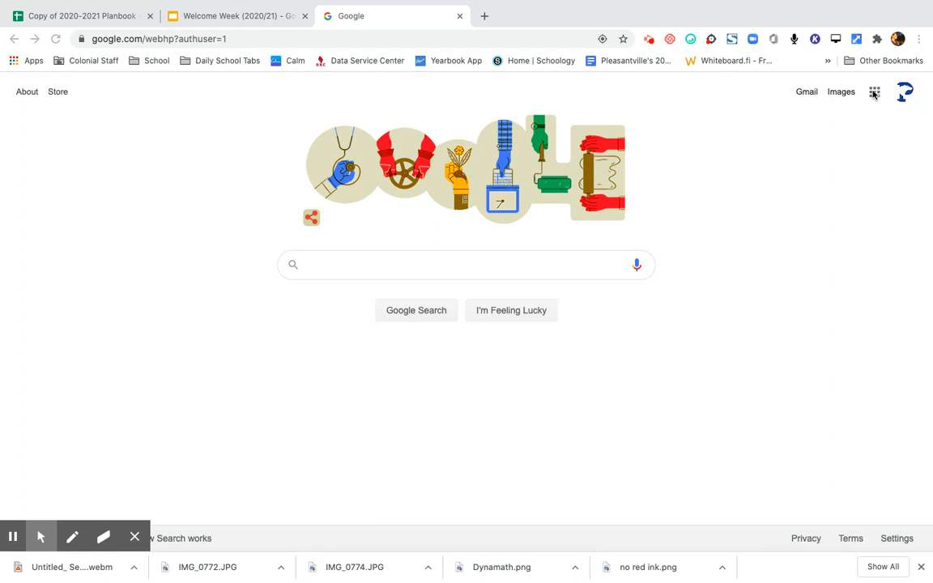
- Open Google Drive from the Google apps grid to reach the empty My Drive (0 bytes of 15 GB)
click(873, 97)
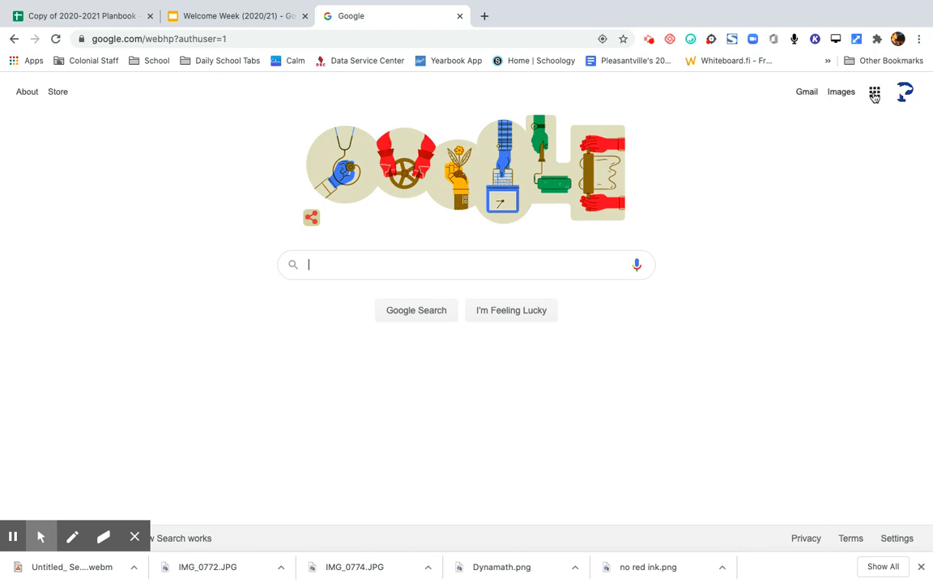
click(874, 94)
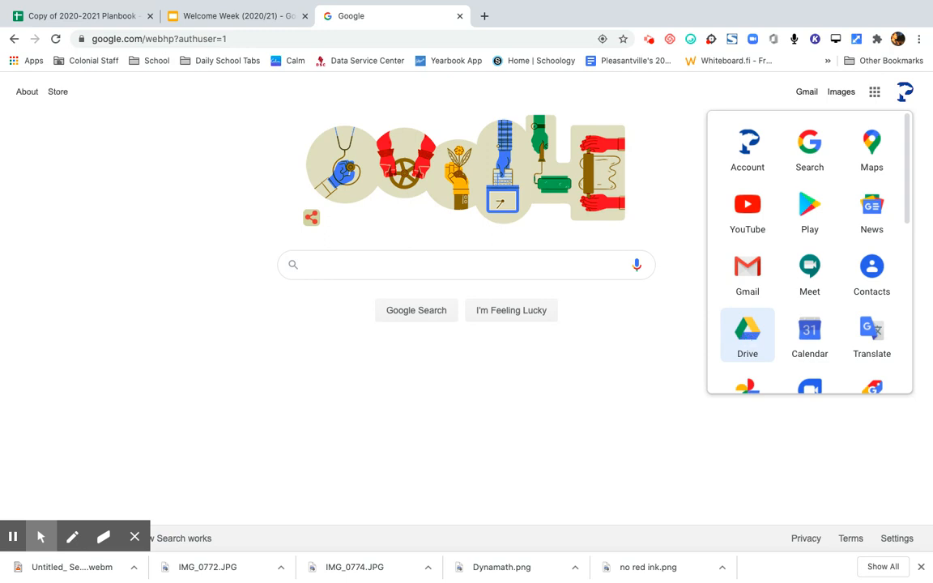
click(748, 339)
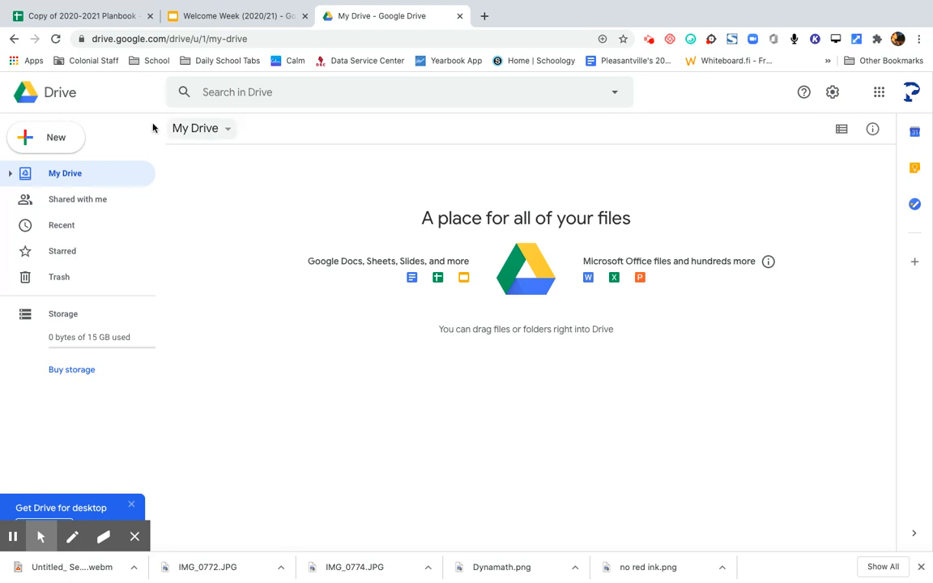
- Create a new My Drive folder named with the teacher's name followed by '.4th Grade'
click(57, 140)
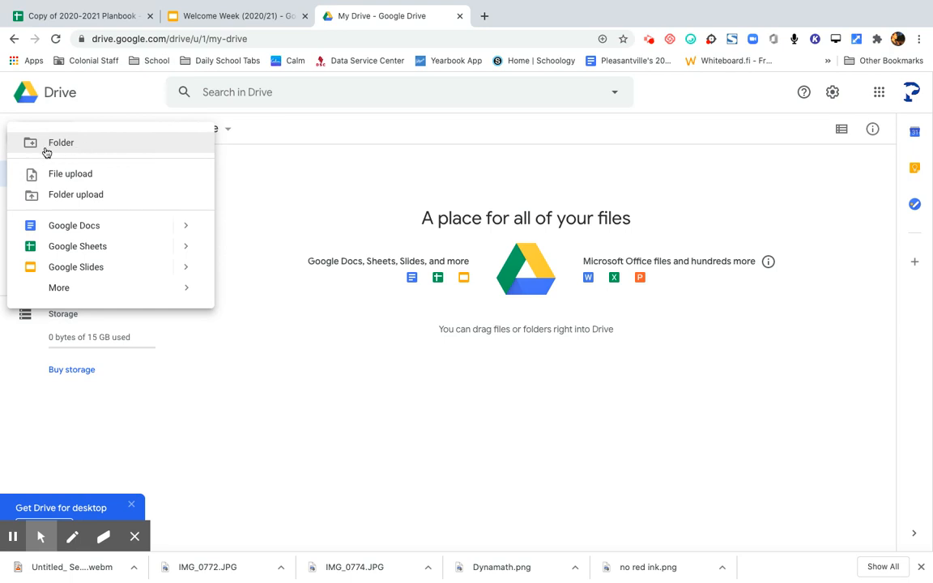
click(68, 147)
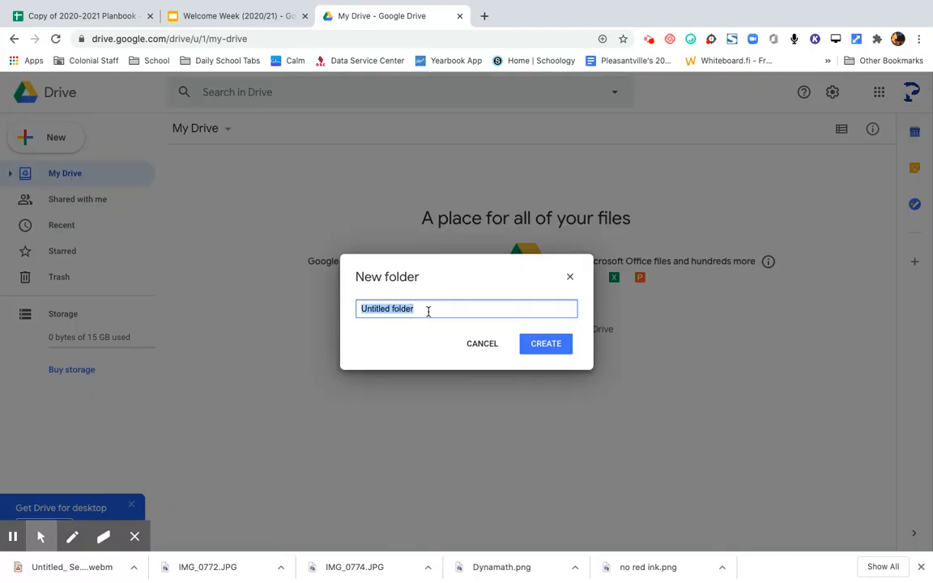
key(BackSpace)
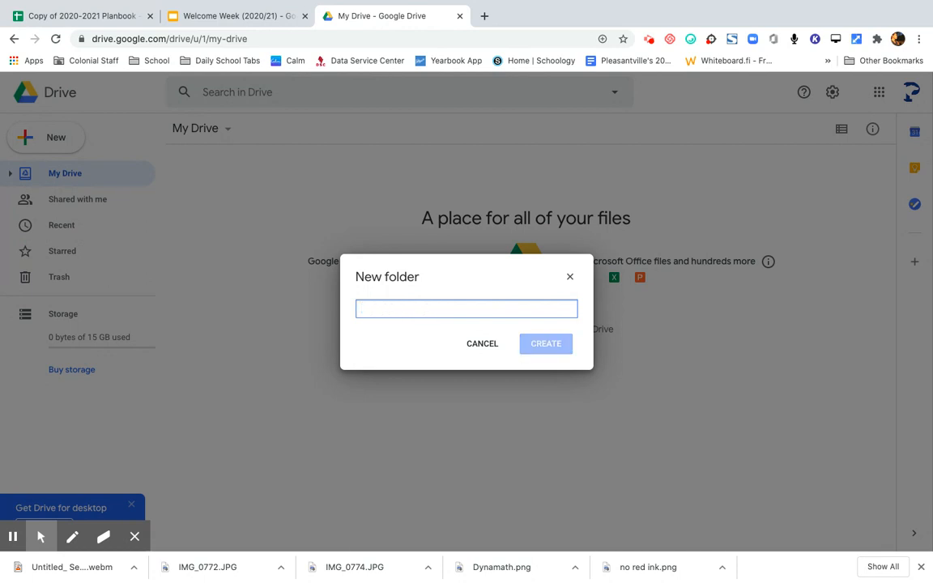
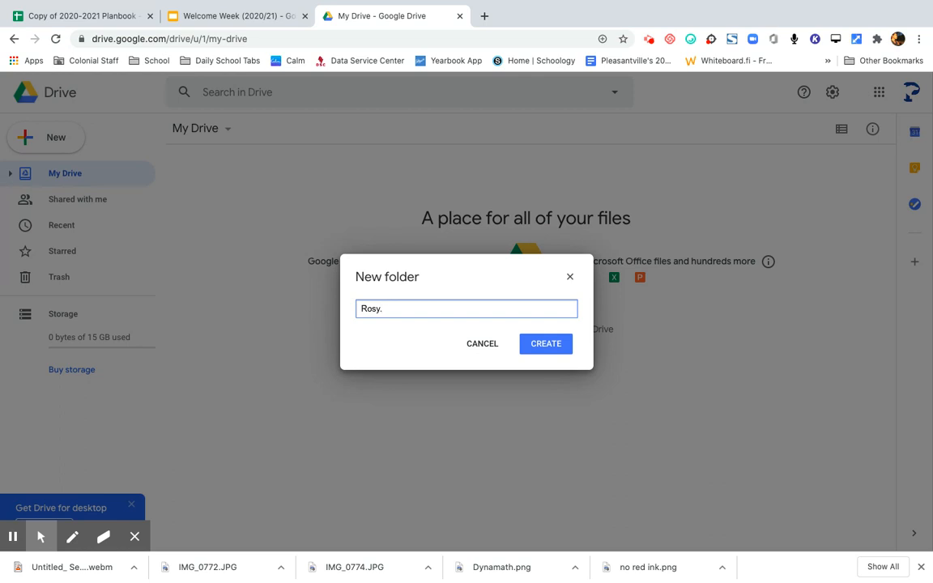
click(546, 347)
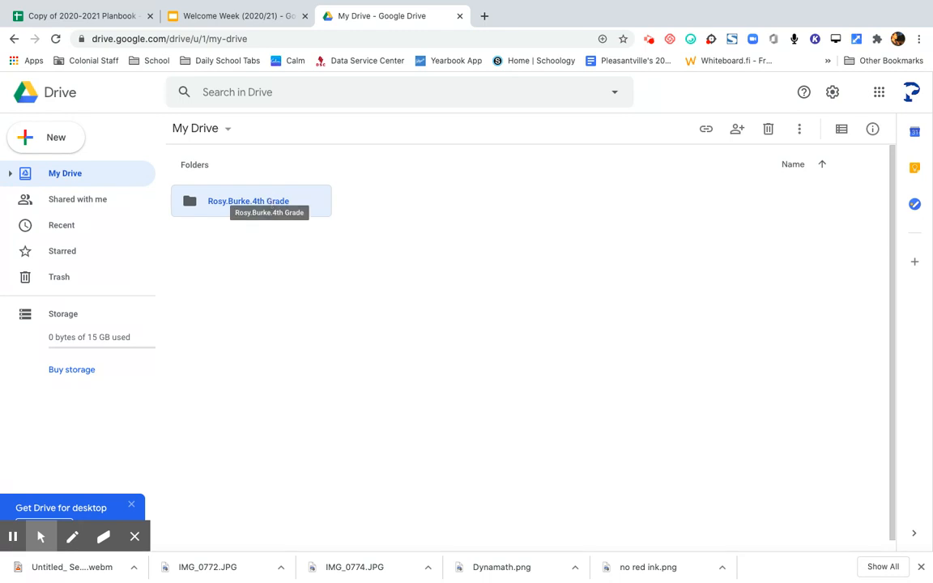
- Open the Share dialog for the new 4th Grade folder from its right-click menu
right_click(266, 200)
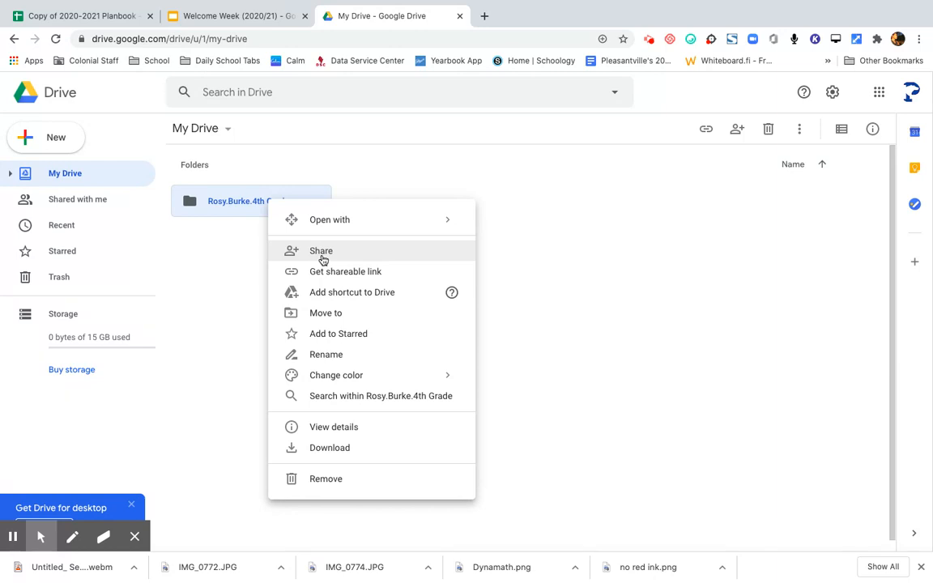
click(378, 170)
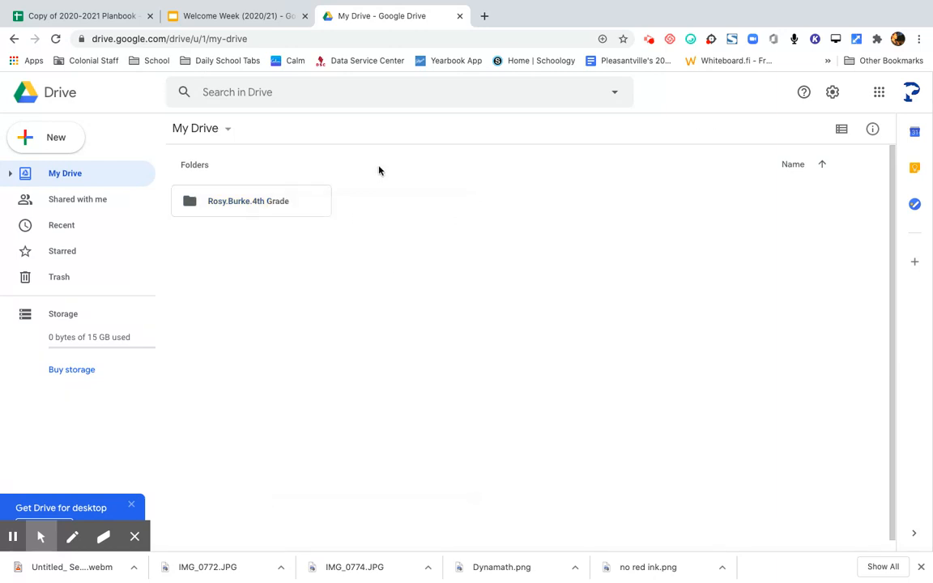
click(298, 199)
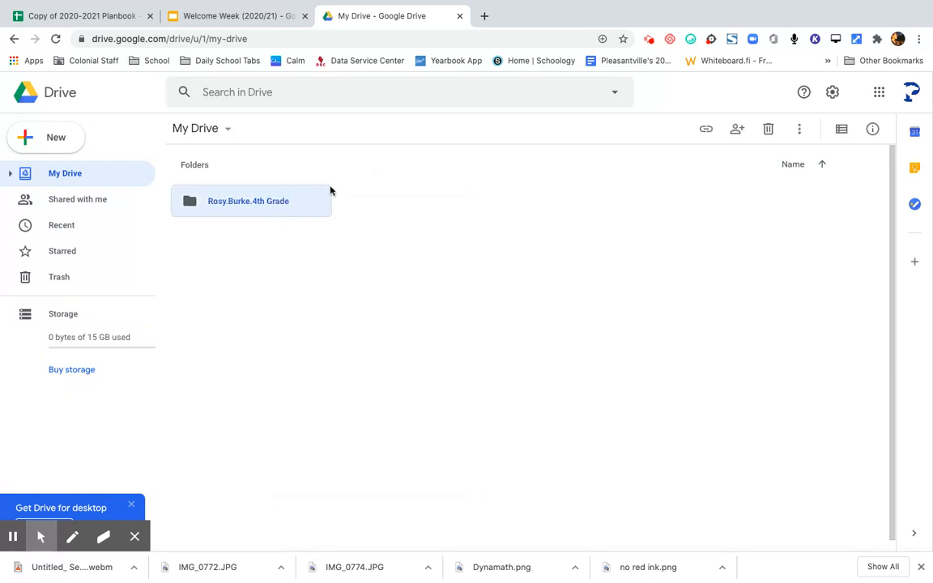
click(737, 131)
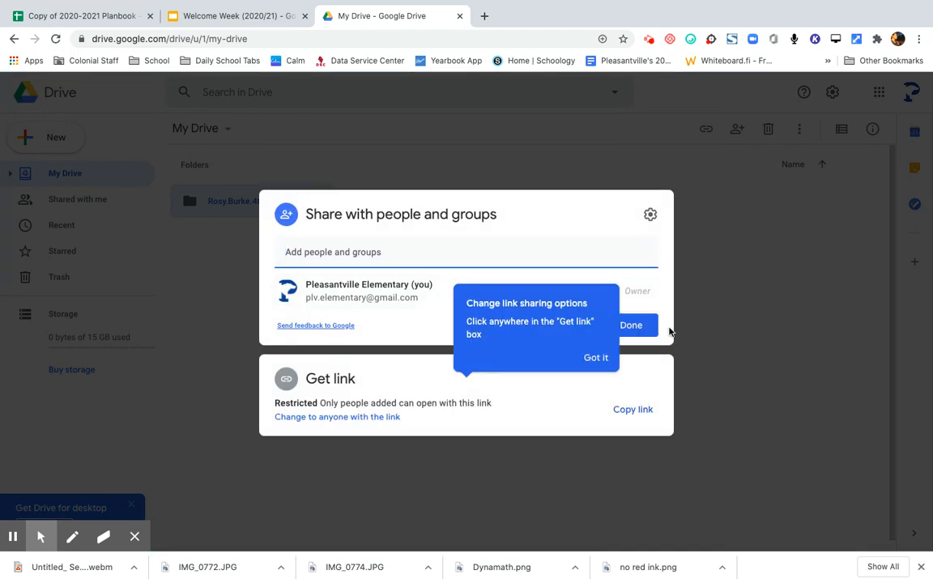
click(639, 327)
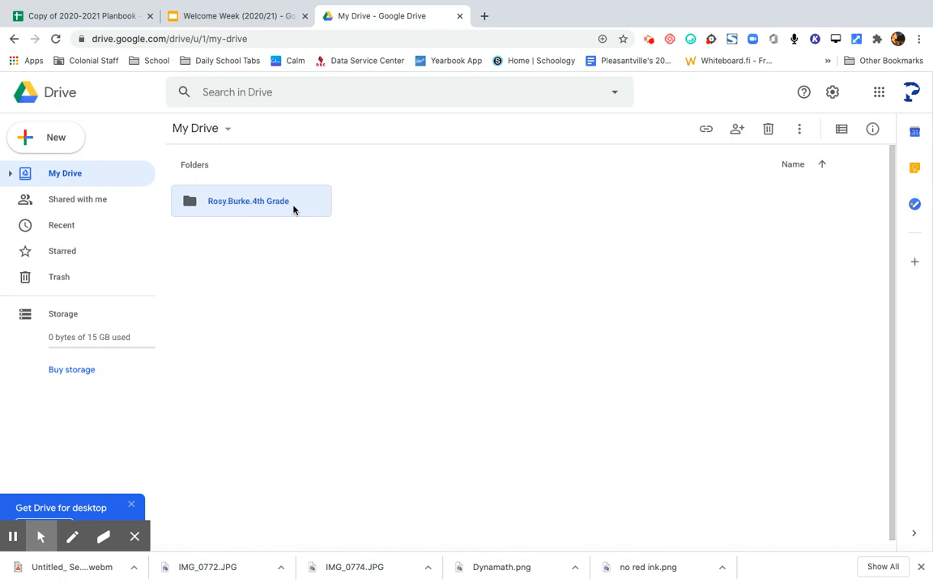
right_click(293, 210)
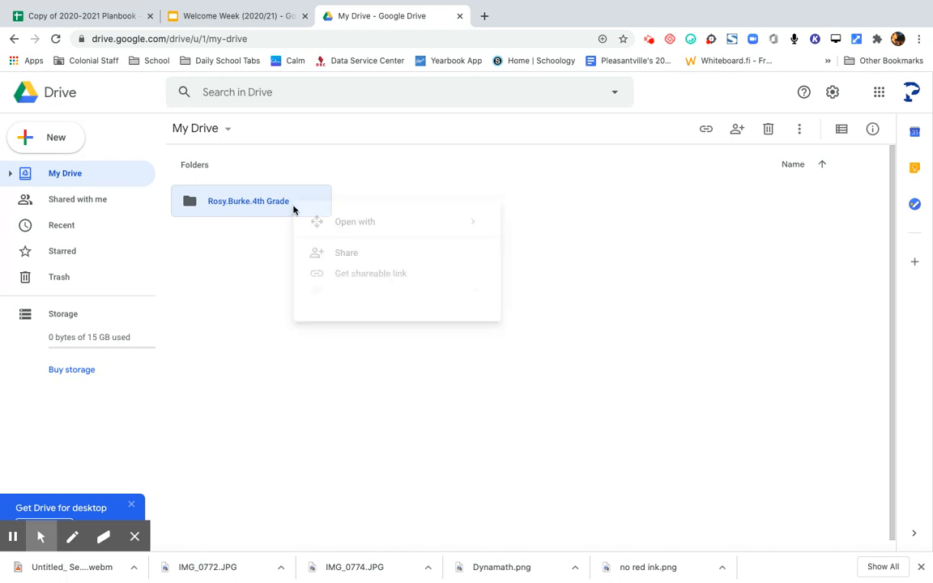
click(343, 259)
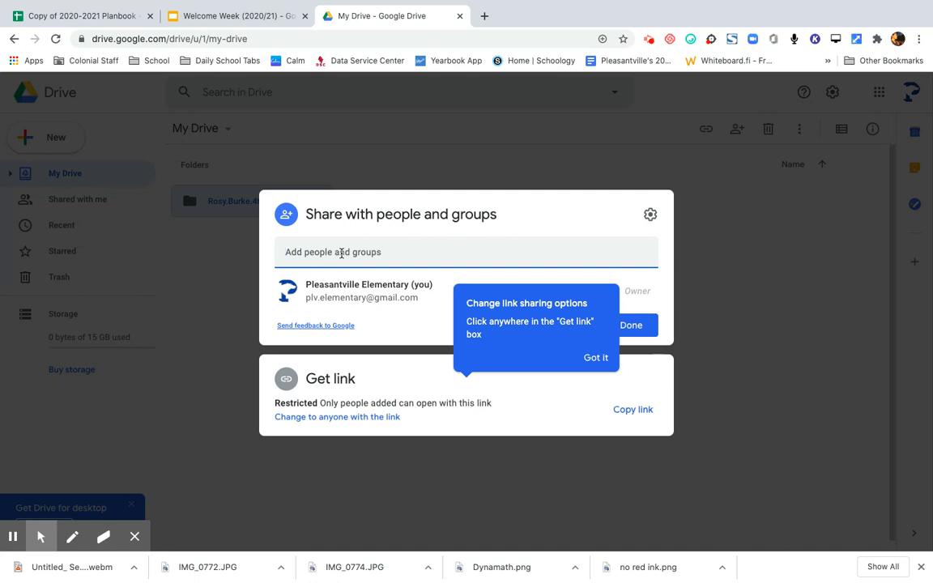
- Add the colleague's e-mail as an Editor and send the share notification
text(r)
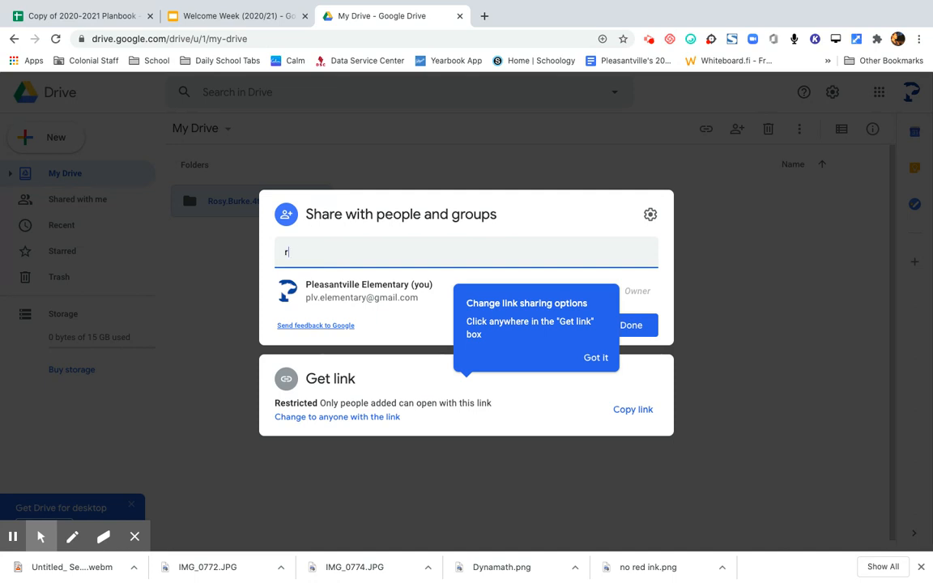
click(596, 357)
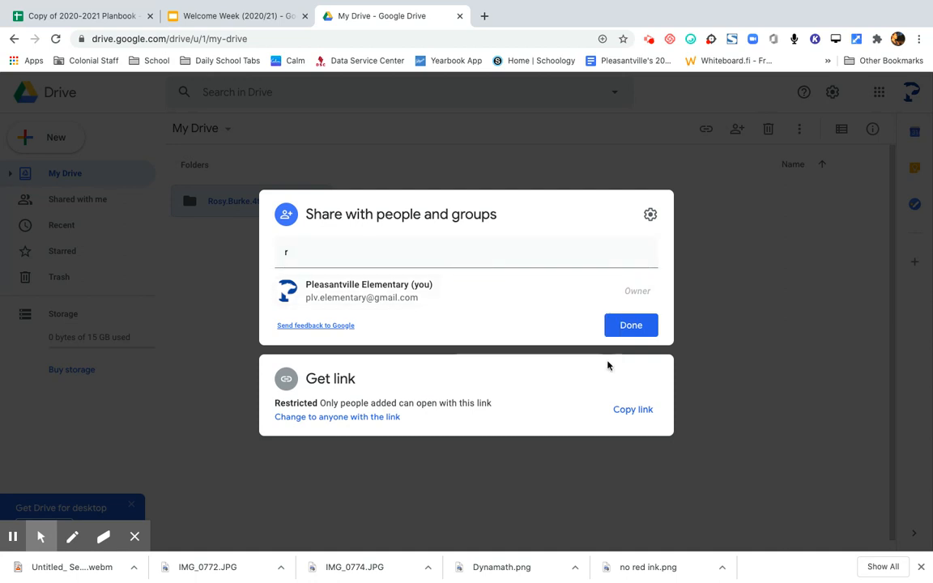
click(303, 255)
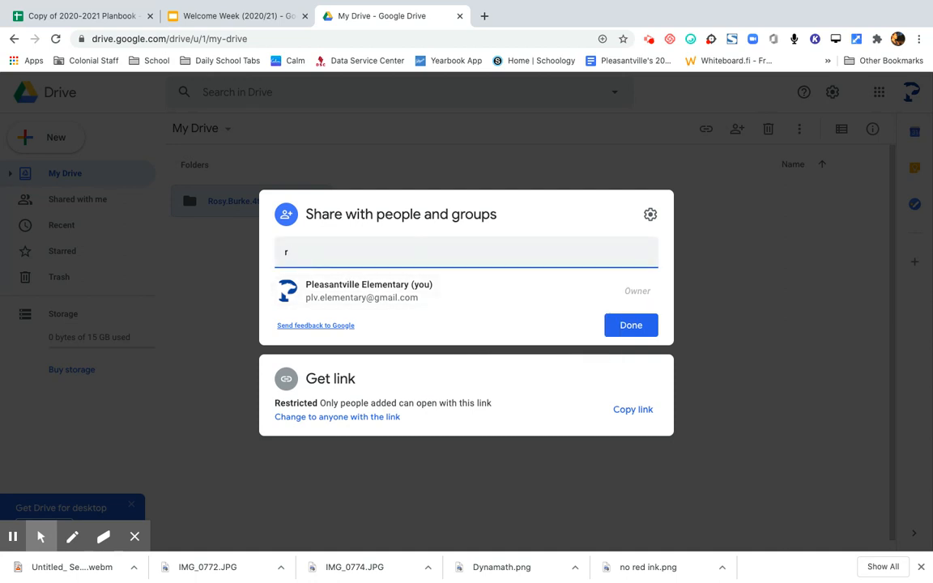
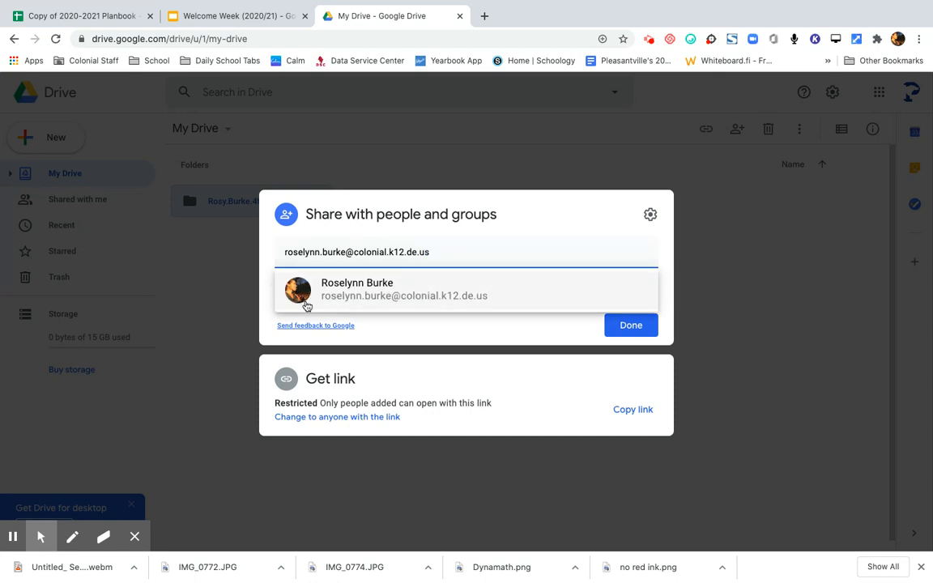
click(392, 298)
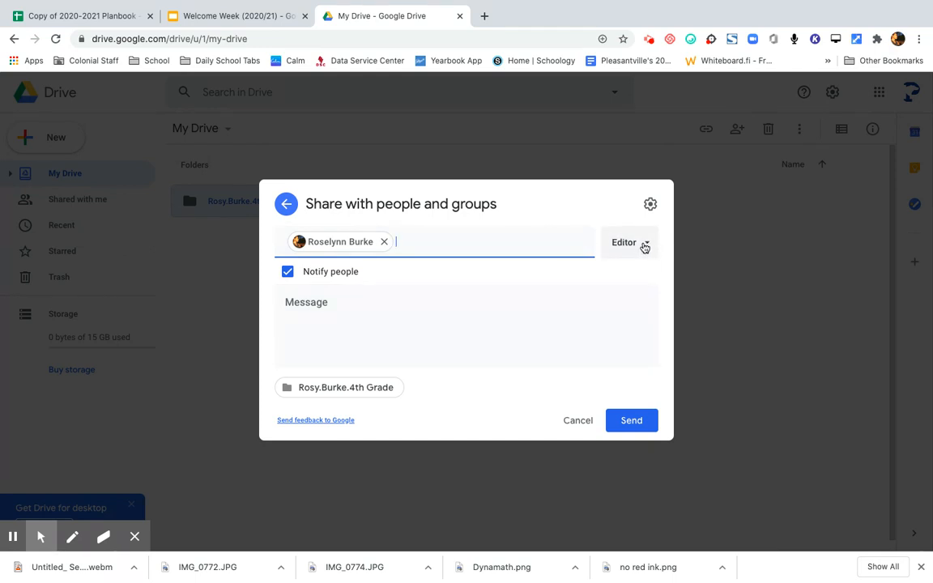
click(645, 246)
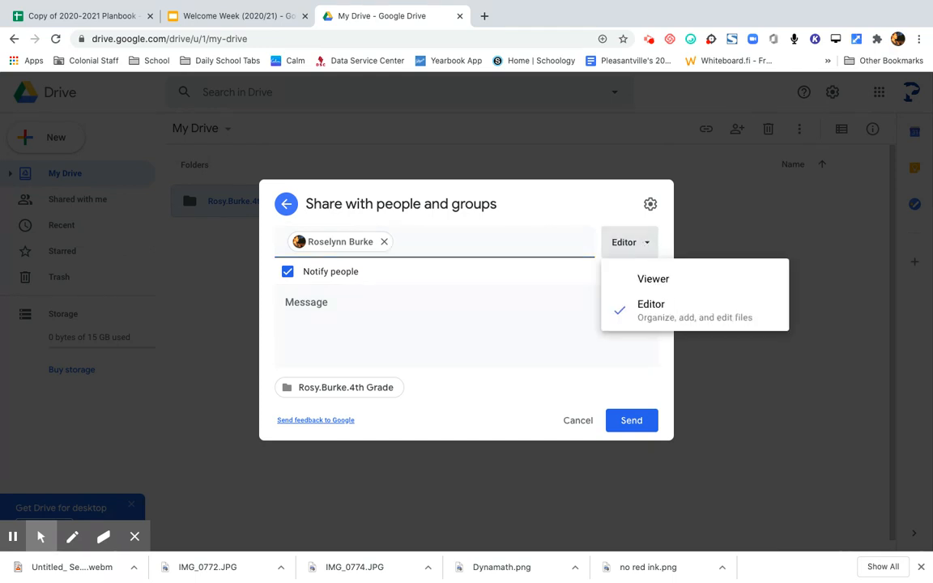
click(644, 245)
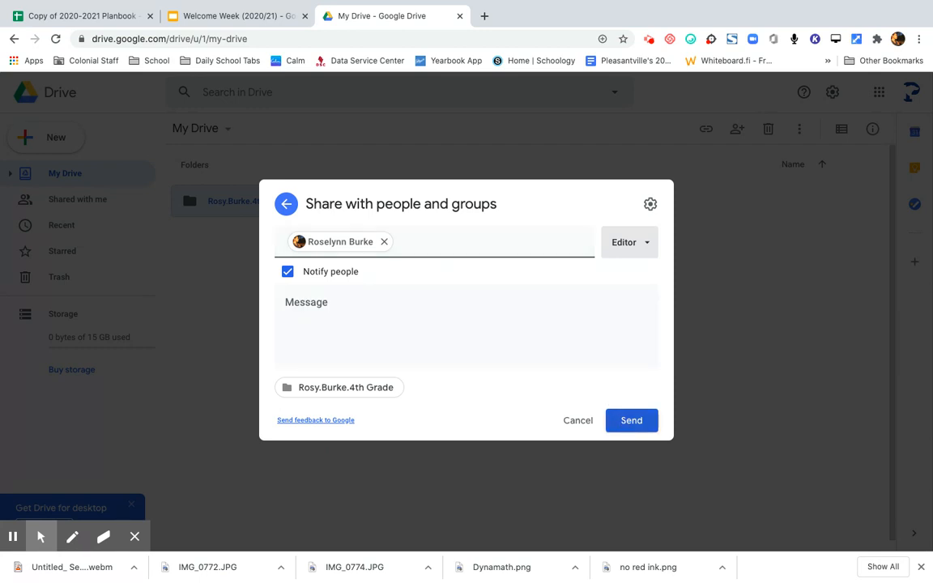
click(627, 422)
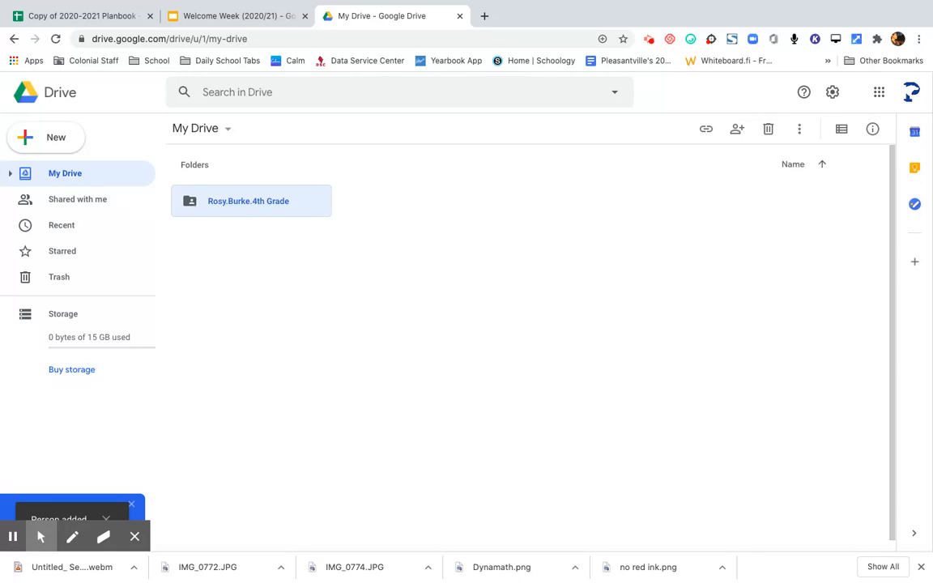
- Open the 4th Grade folder and create an ELA subfolder inside it
double_click(294, 209)
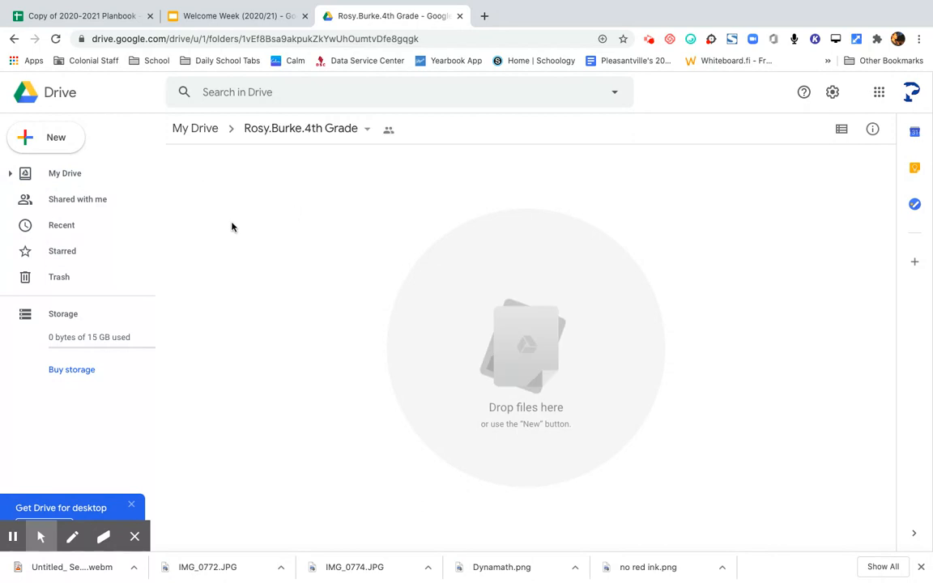
click(54, 144)
click(54, 144)
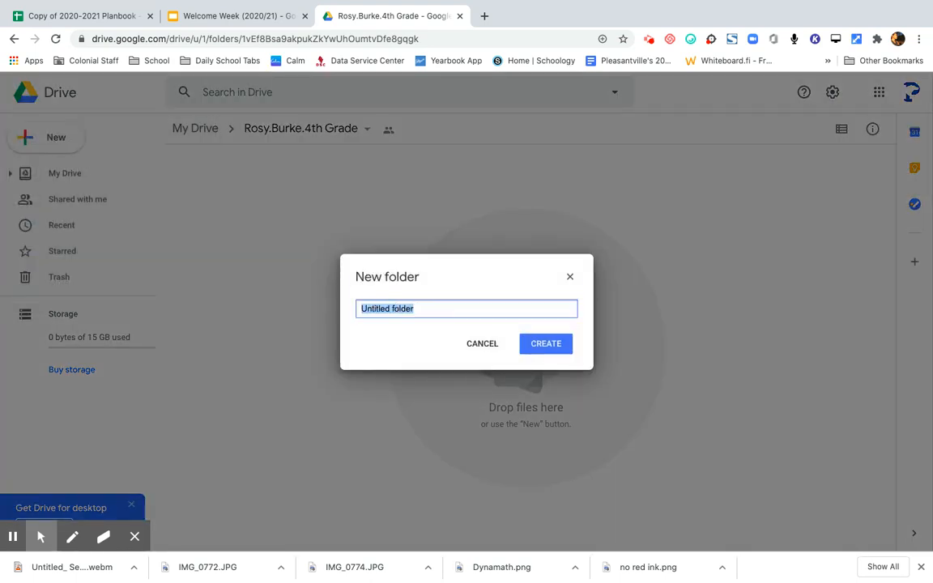
text(ELA)
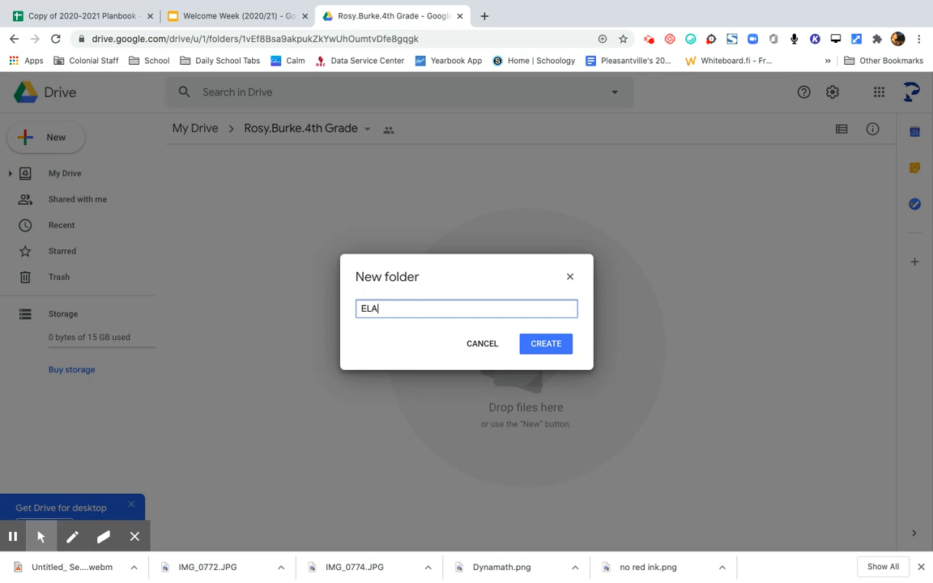
click(549, 345)
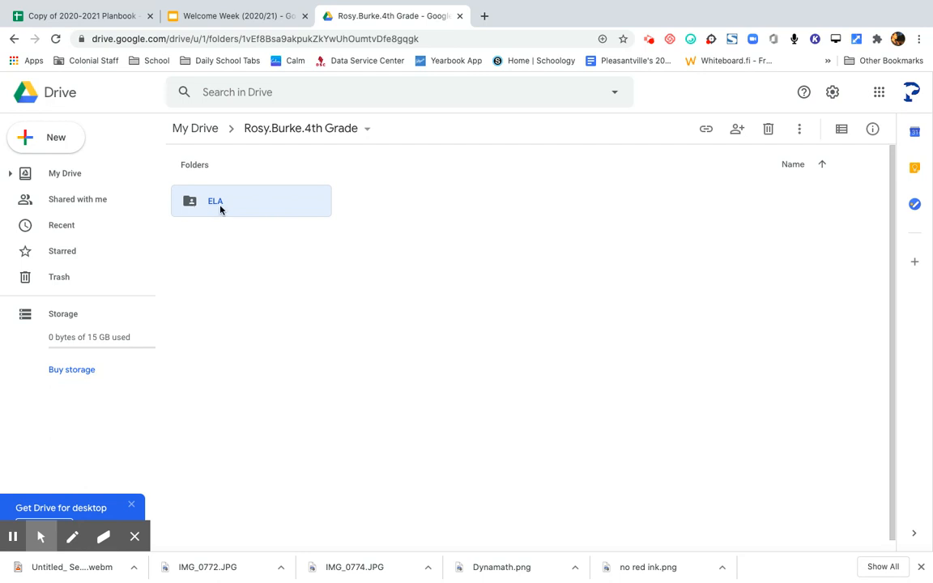
- Create three more subfolders beside ELA: Math, Social Studies and Science
click(53, 137)
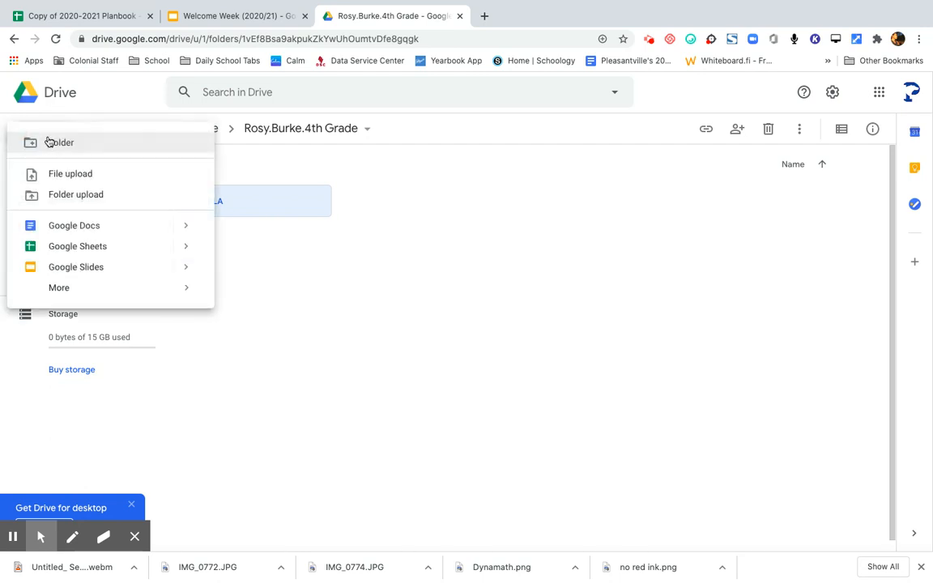
click(50, 143)
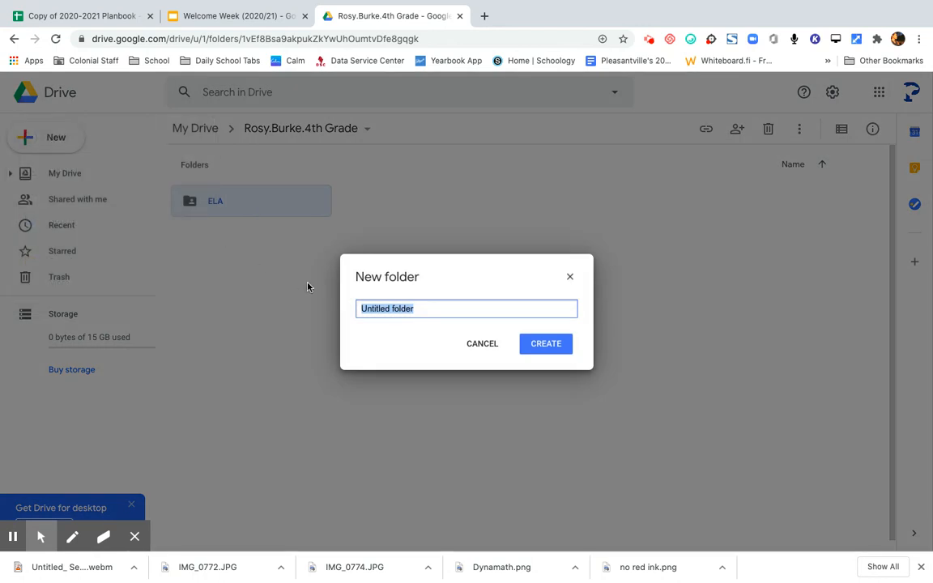
text(Math)
click(548, 349)
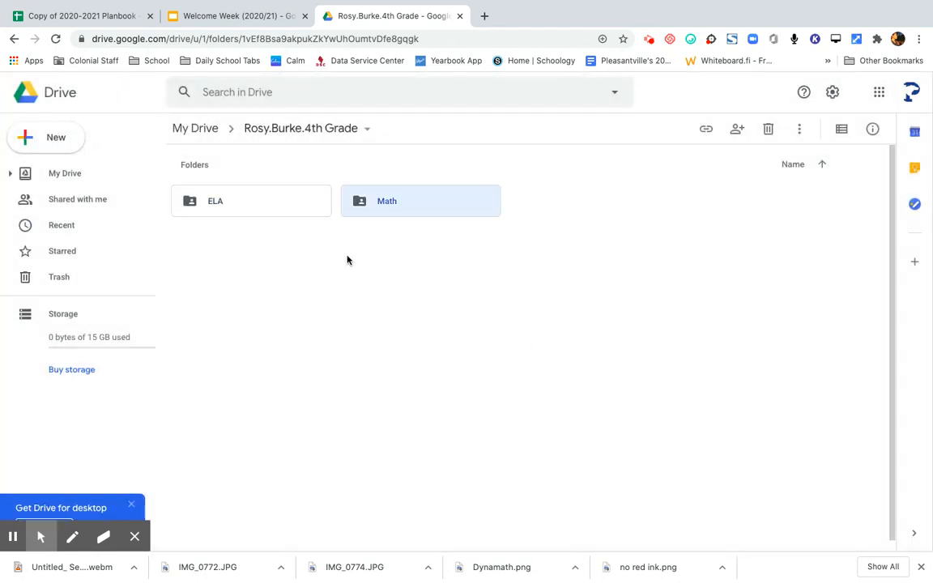
click(57, 138)
click(62, 145)
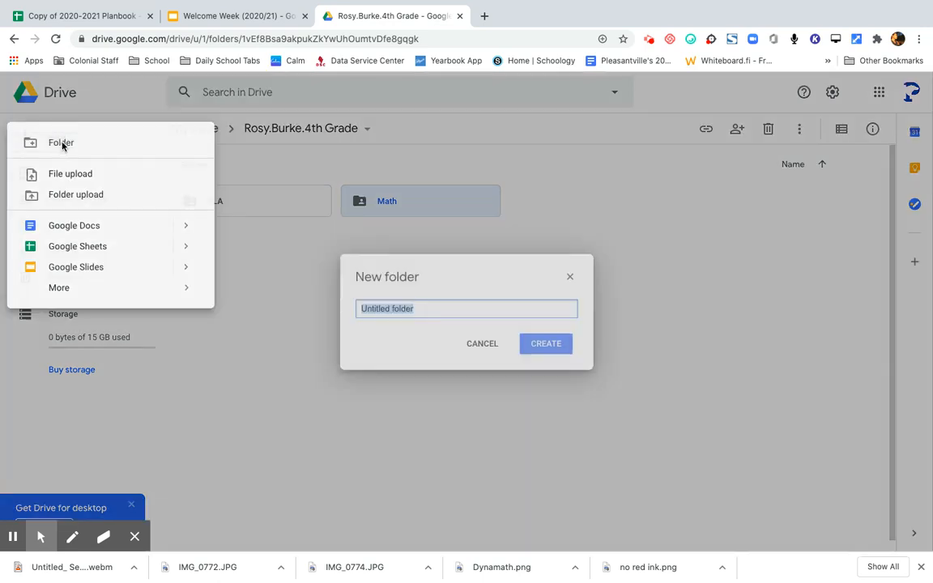
text(So)
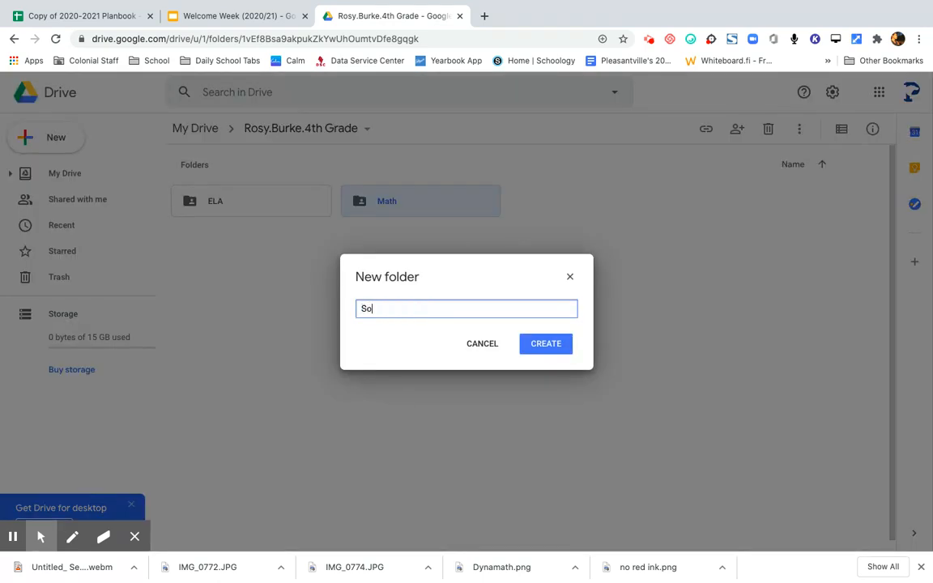
text(cial Studies)
click(553, 347)
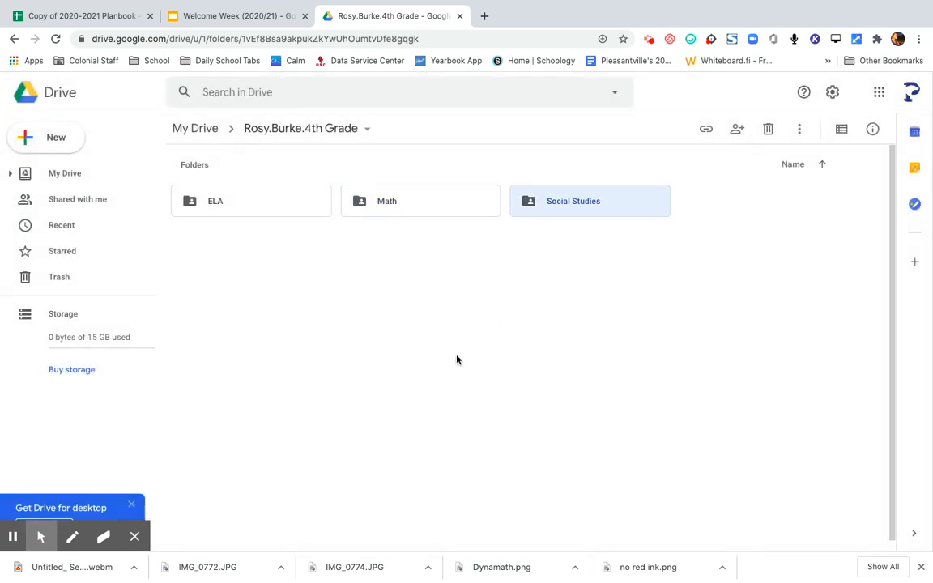
click(49, 138)
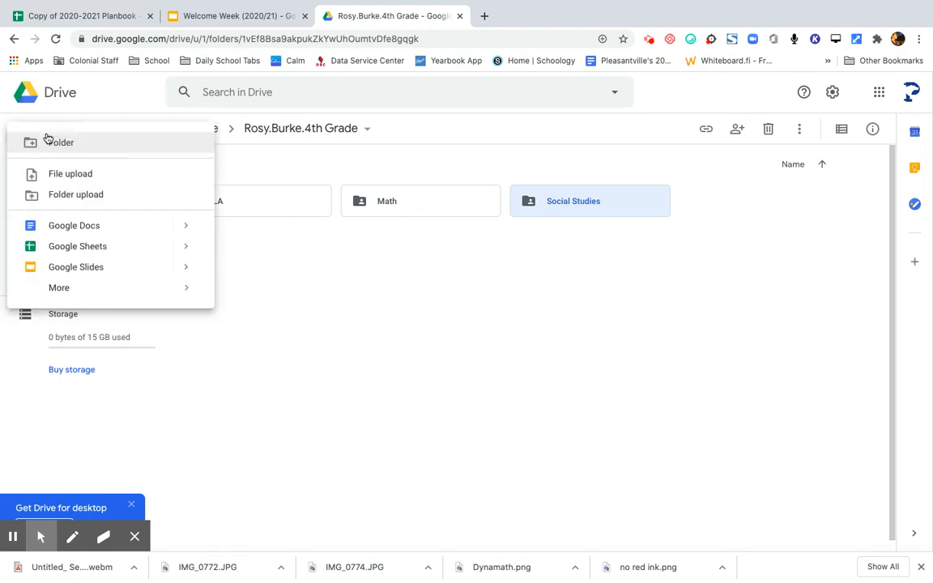
click(51, 144)
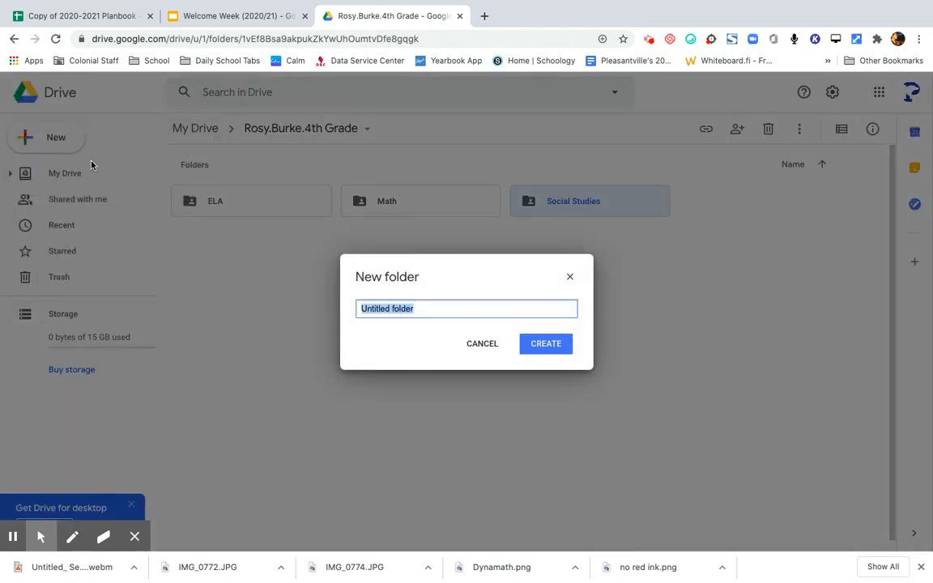
text(Science)
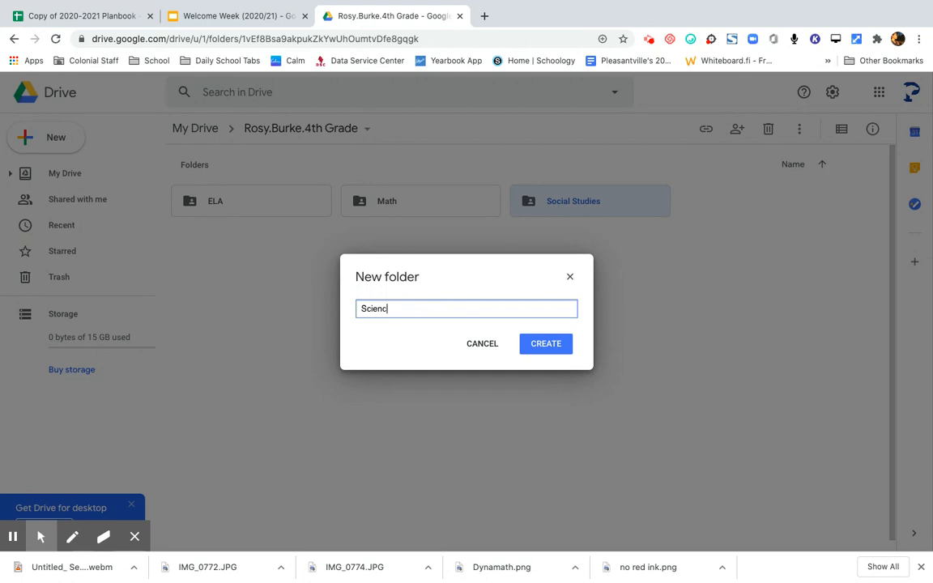
click(538, 345)
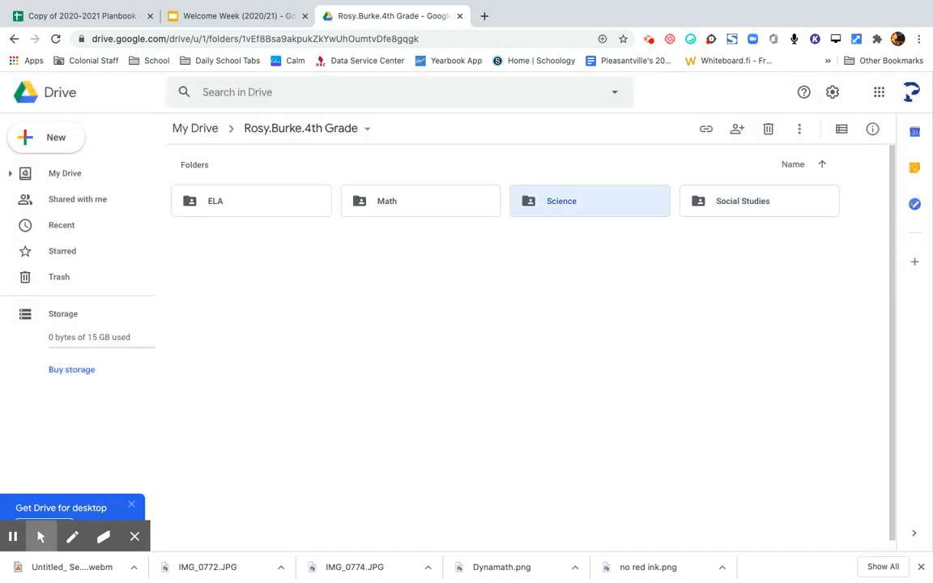